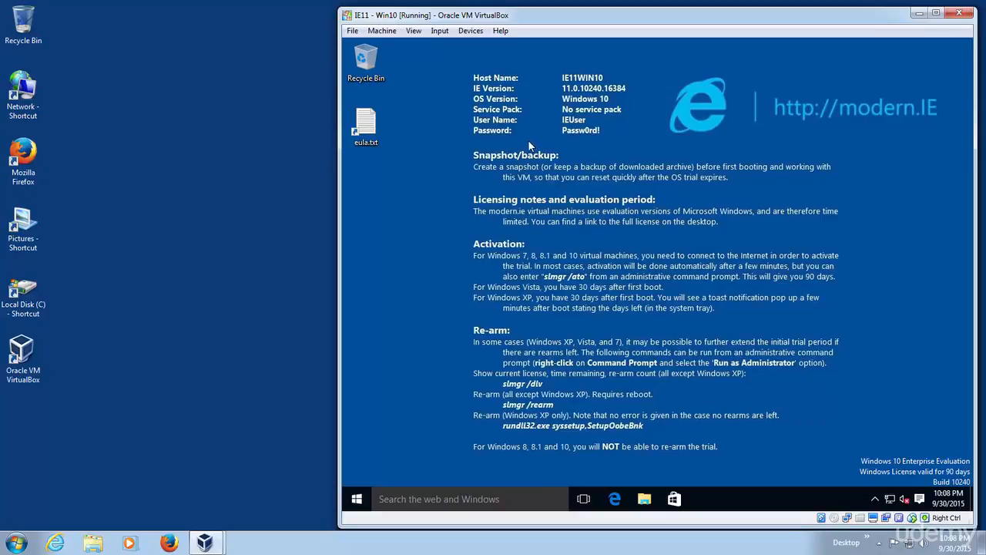
# Insert the Guest Additions CD image into the running Windows 10 machine and run VBoxWindowsAdditions.exe, allowing it to make changes.
pyautogui.click(472, 31)
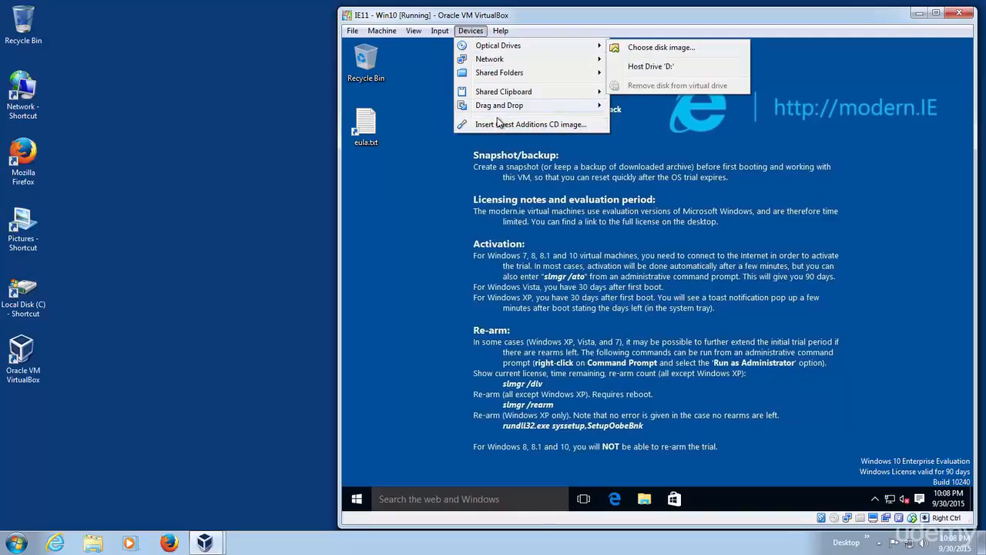
pyautogui.click(501, 124)
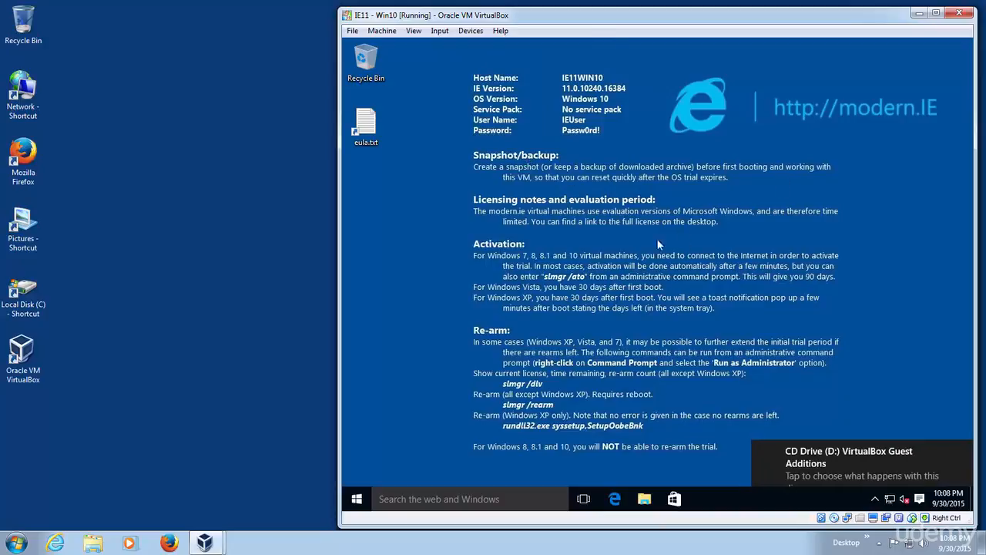
pyautogui.click(807, 455)
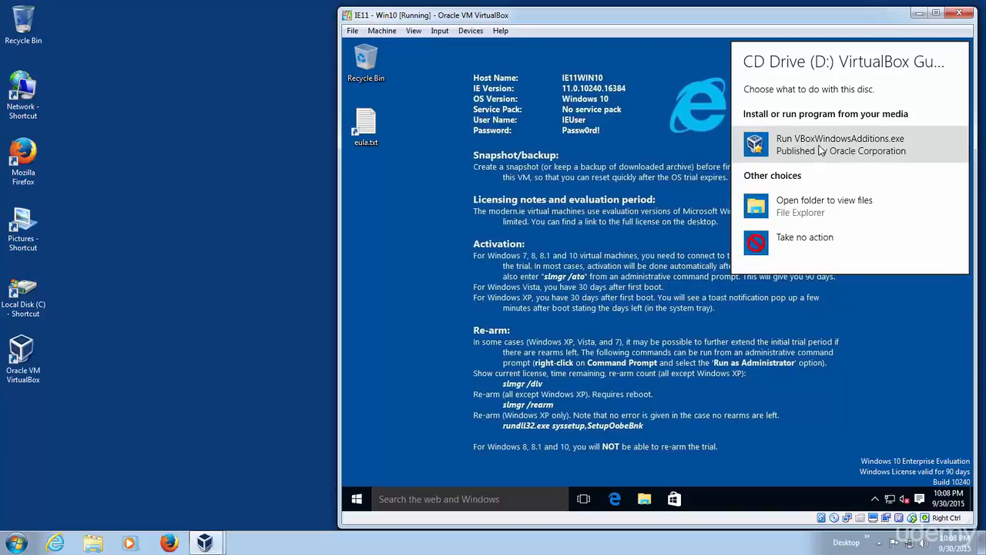
pyautogui.click(820, 147)
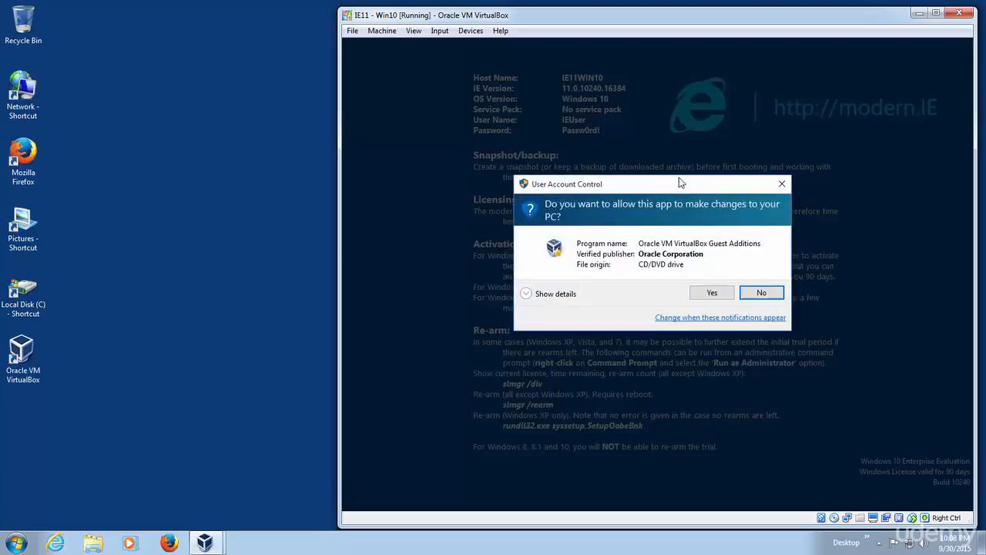
pyautogui.click(710, 293)
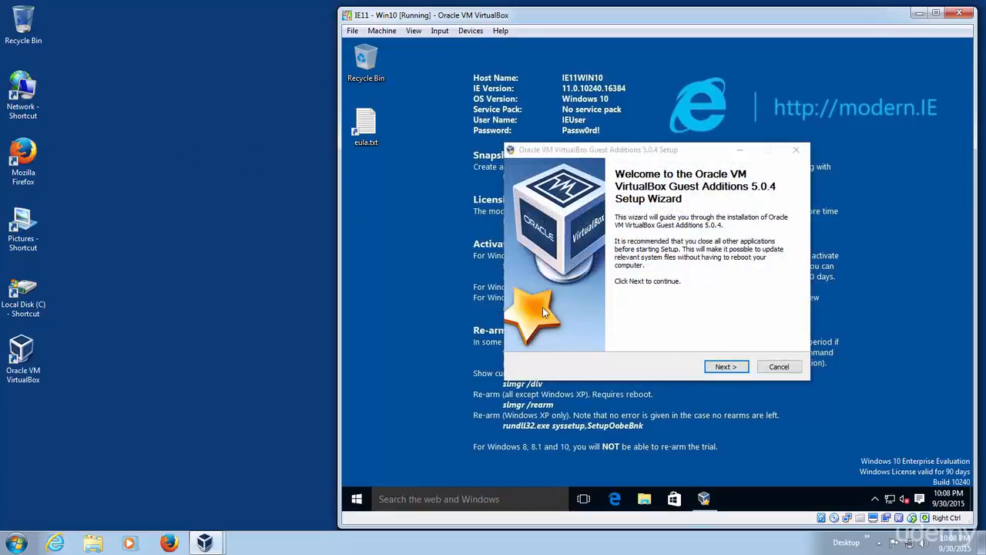
# Install Oracle VM VirtualBox Guest Additions 5.0.4 in the default destination folder with the default components.
pyautogui.click(724, 367)
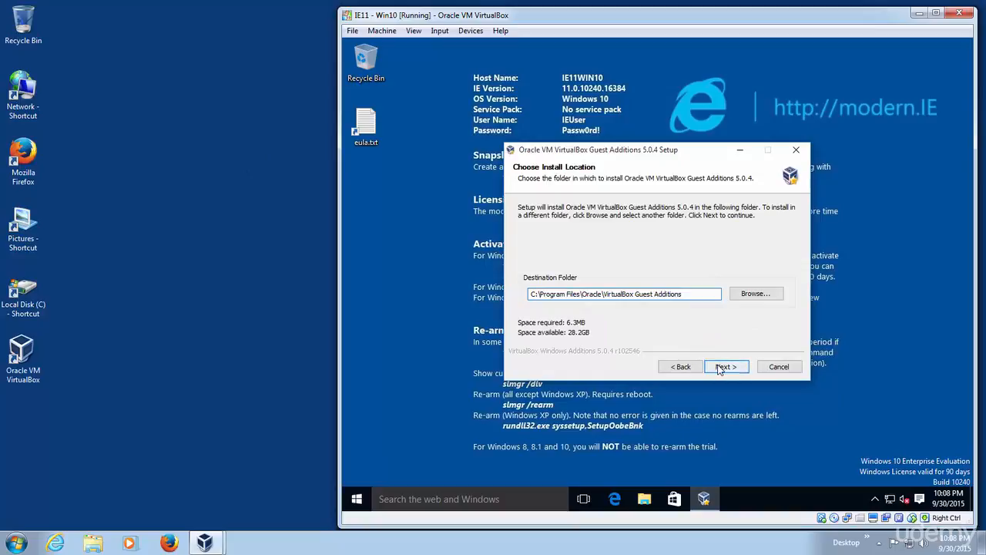
pyautogui.click(723, 368)
pyautogui.click(722, 368)
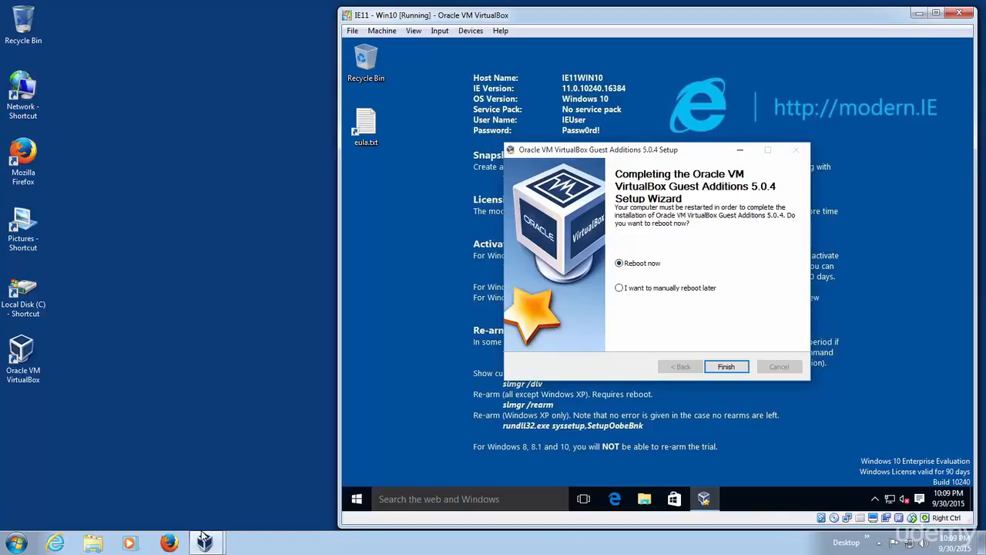
# Open the IE11 - Win10 machine's settings from VirtualBox Manager and examine the General and System options.
pyautogui.moveTo(210, 542)
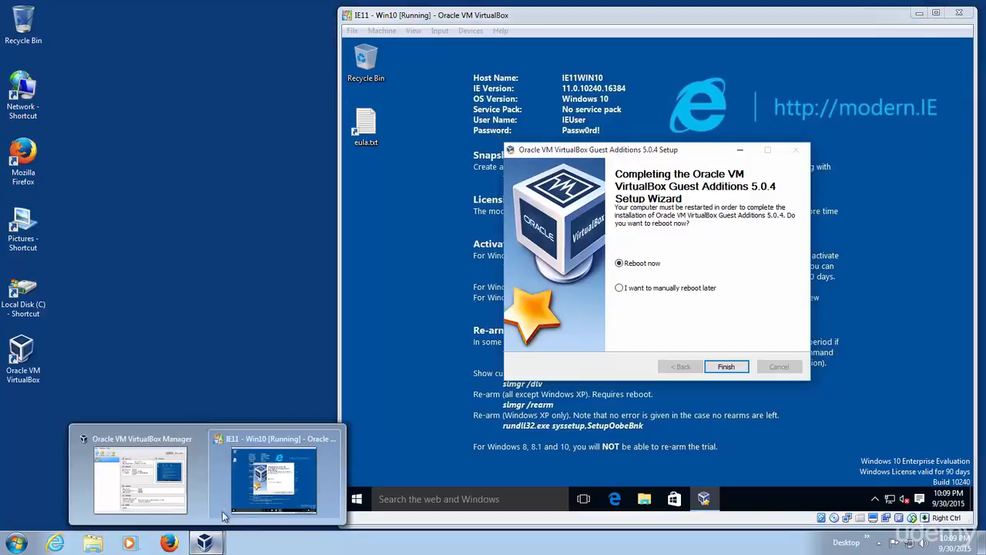
pyautogui.click(175, 438)
pyautogui.click(53, 57)
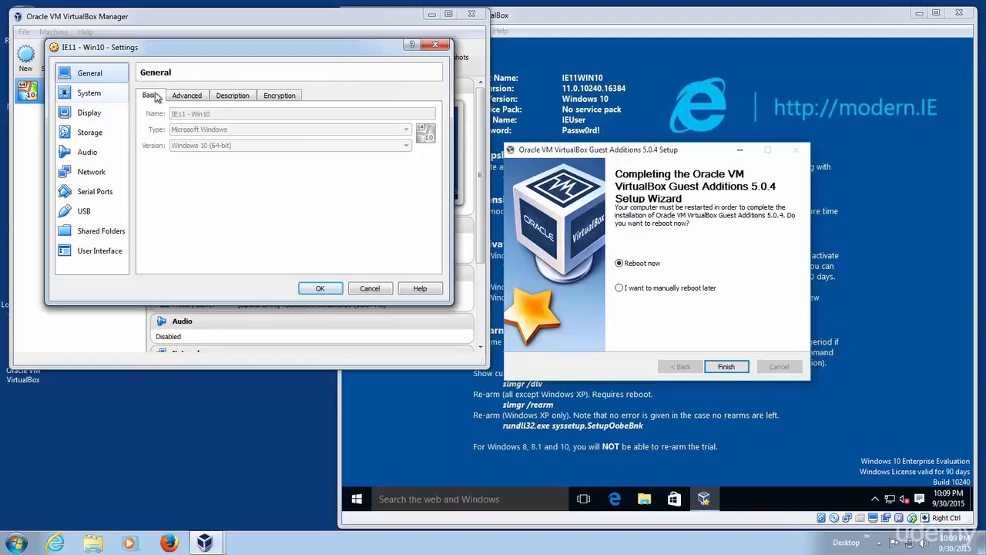
pyautogui.click(192, 96)
pyautogui.click(232, 96)
pyautogui.click(277, 95)
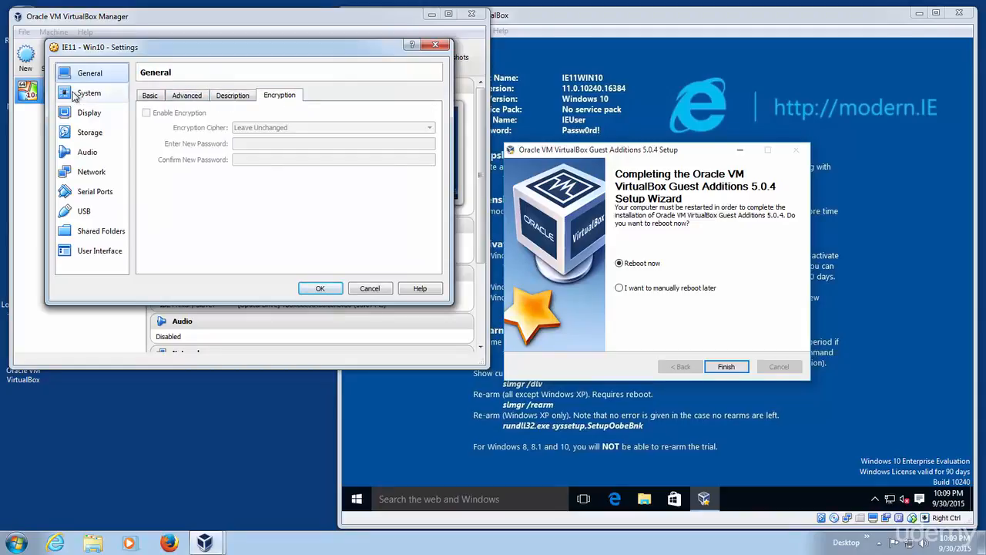
pyautogui.click(89, 93)
pyautogui.click(207, 97)
pyautogui.click(259, 97)
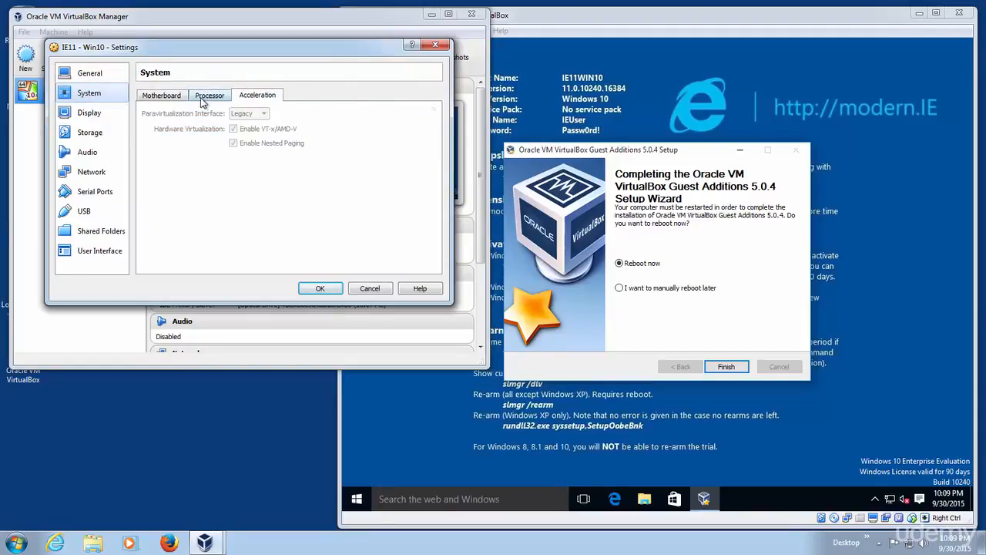
pyautogui.click(212, 97)
pyautogui.click(163, 97)
# Examine the machine's Display and Storage options, recheck the General and System ones, and leave the settings without saving.
pyautogui.click(96, 113)
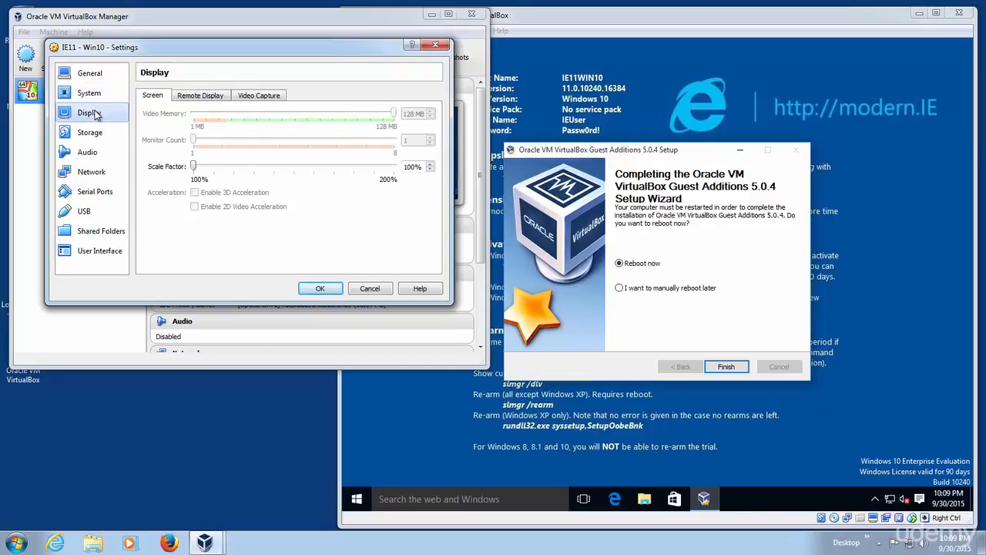
pyautogui.click(200, 96)
pyautogui.click(256, 95)
pyautogui.click(152, 96)
pyautogui.click(194, 96)
pyautogui.click(157, 97)
pyautogui.click(90, 135)
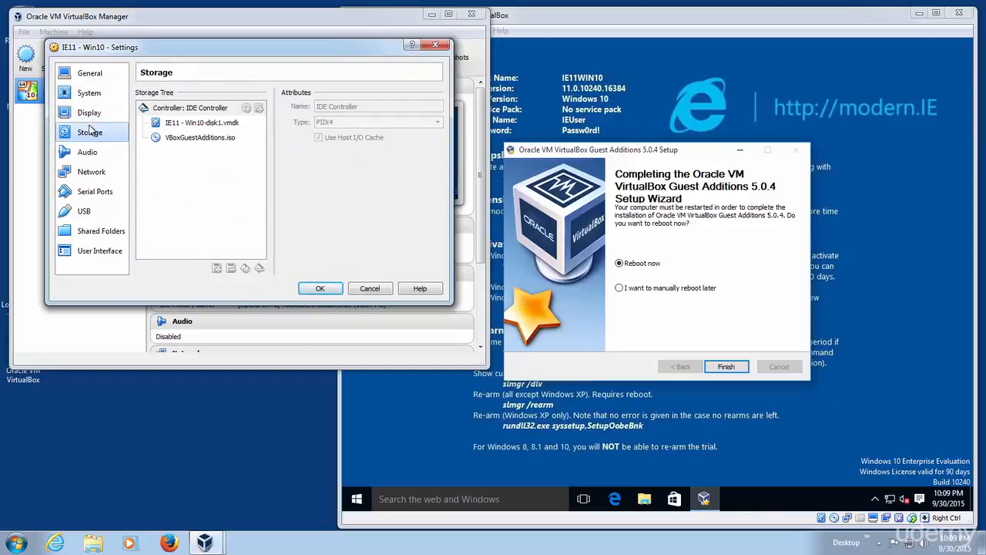
pyautogui.click(90, 114)
pyautogui.click(90, 93)
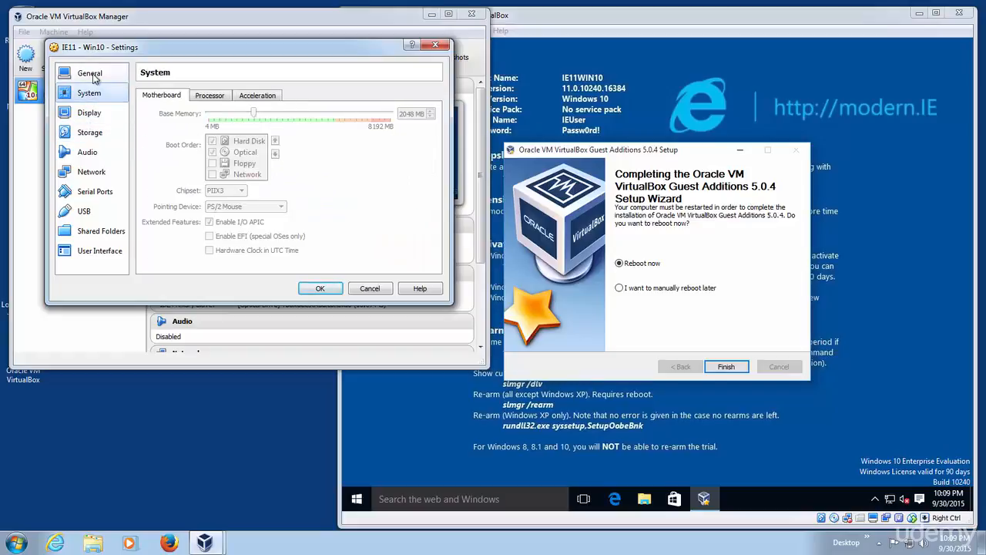
pyautogui.click(88, 73)
pyautogui.click(89, 93)
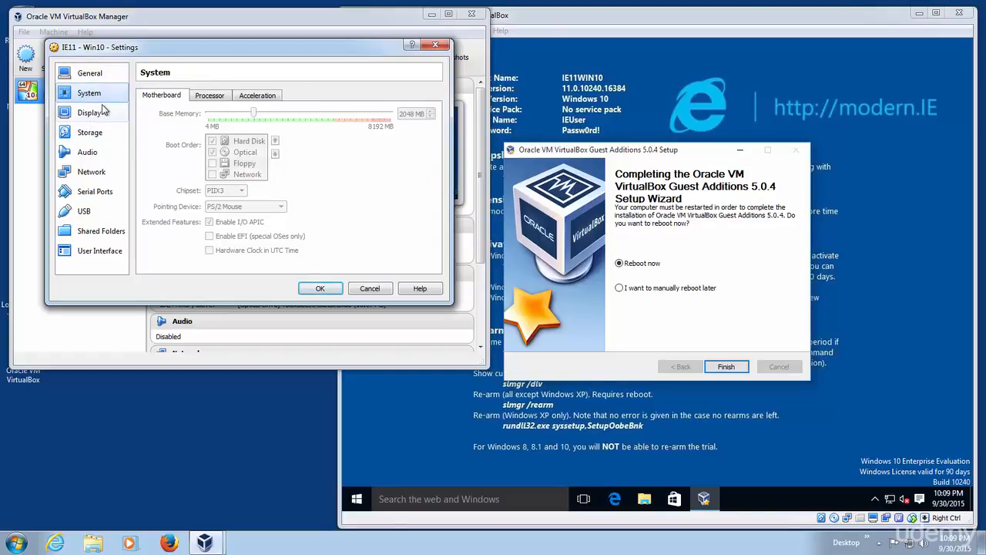
pyautogui.click(373, 291)
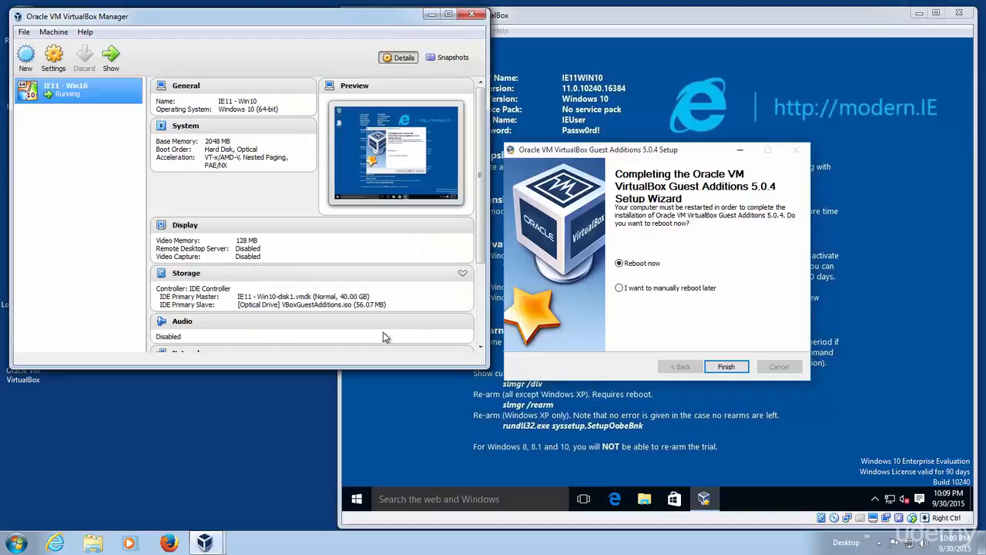
pyautogui.click(652, 108)
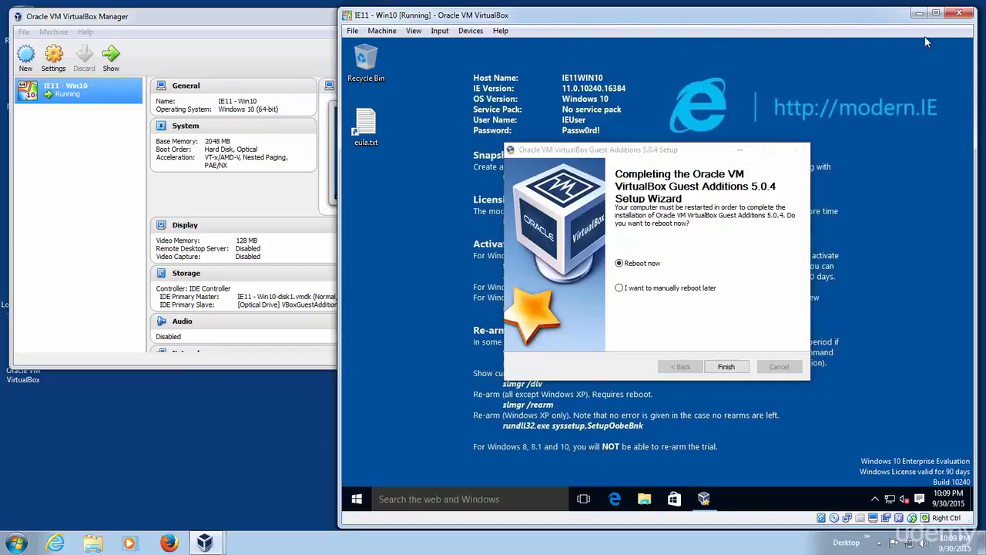
pyautogui.click(960, 13)
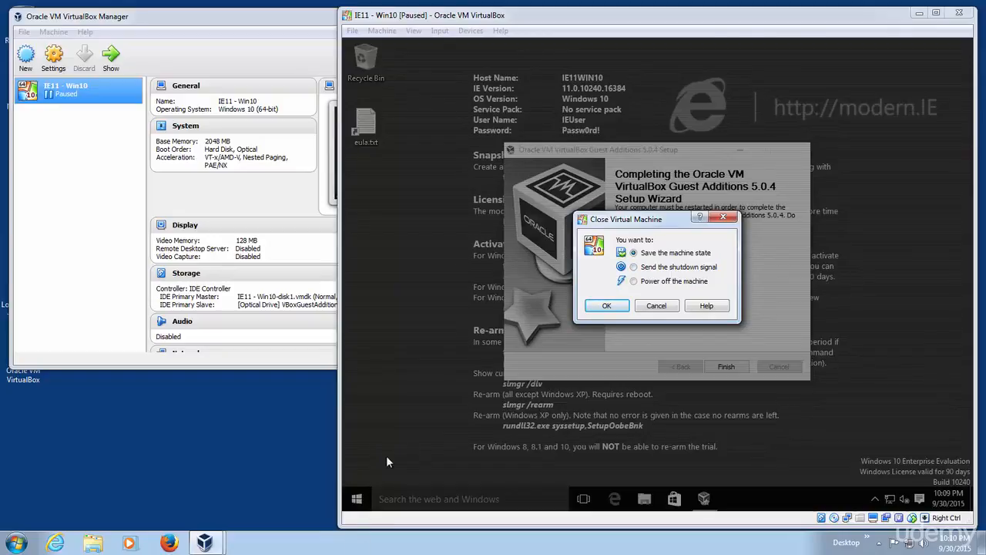
pyautogui.click(659, 306)
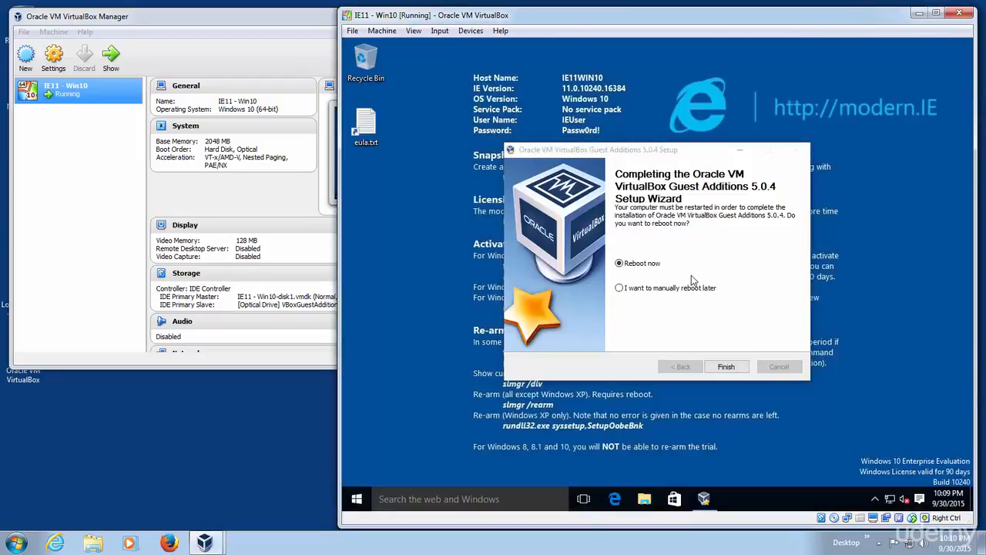
# Finish the Guest Additions setup wizard with the option to reboot manually later.
pyautogui.click(641, 289)
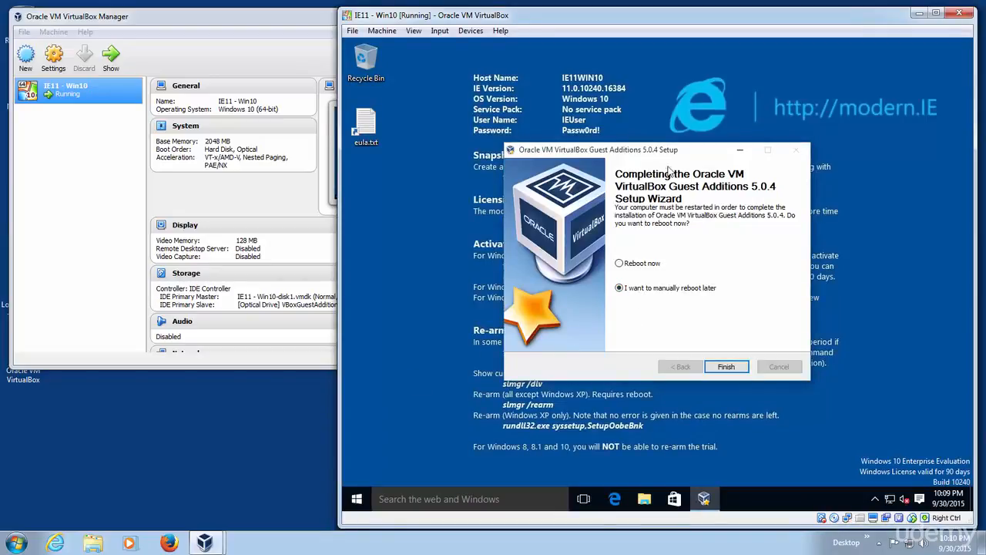
pyautogui.moveTo(661, 150); pyautogui.dragTo(663, 143)
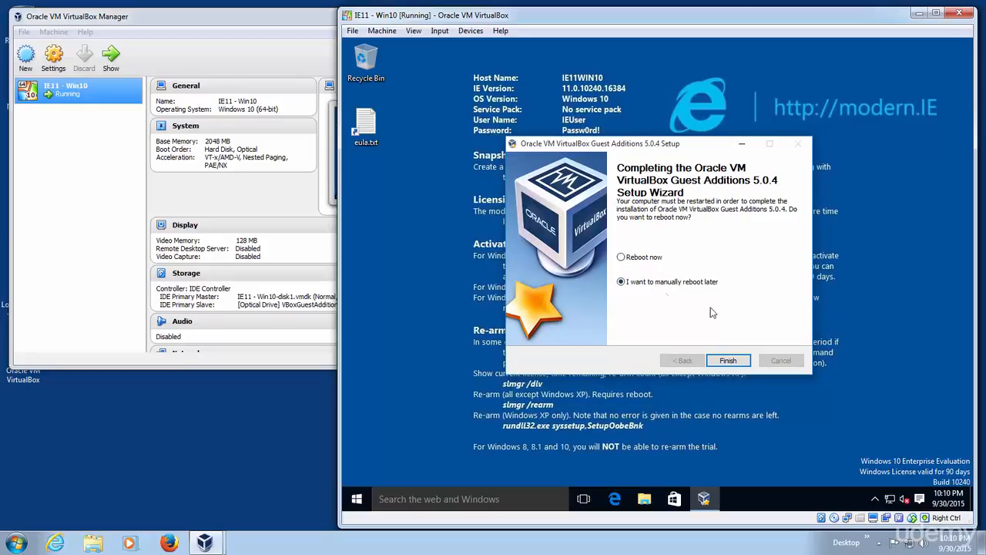
pyautogui.click(736, 364)
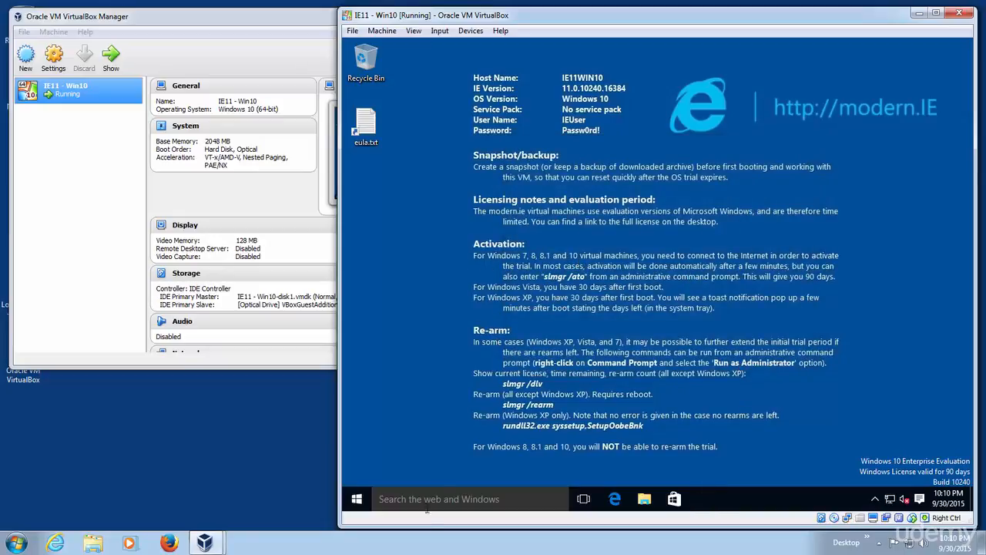
# Shut down the Windows 10 guest from within its own operating system.
pyautogui.click(356, 498)
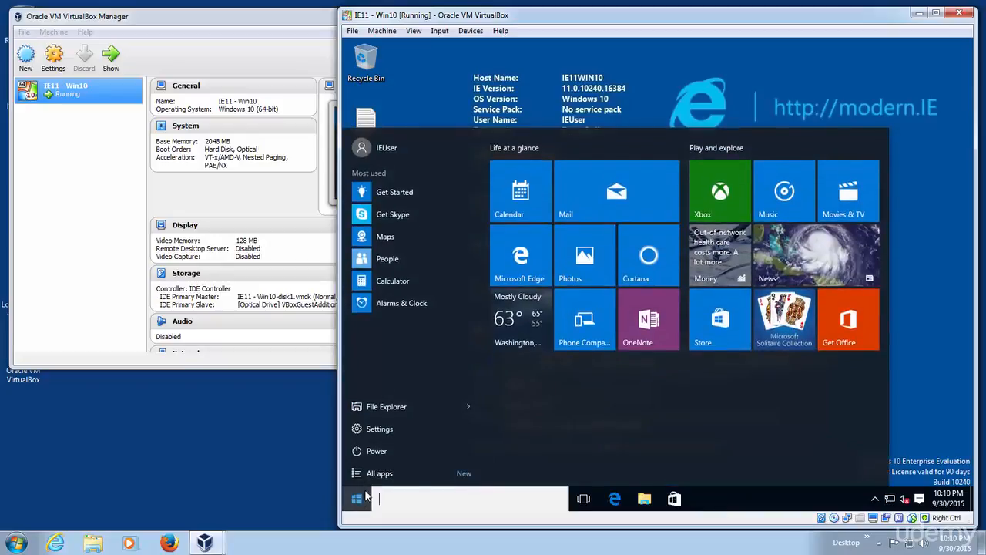
pyautogui.click(385, 450)
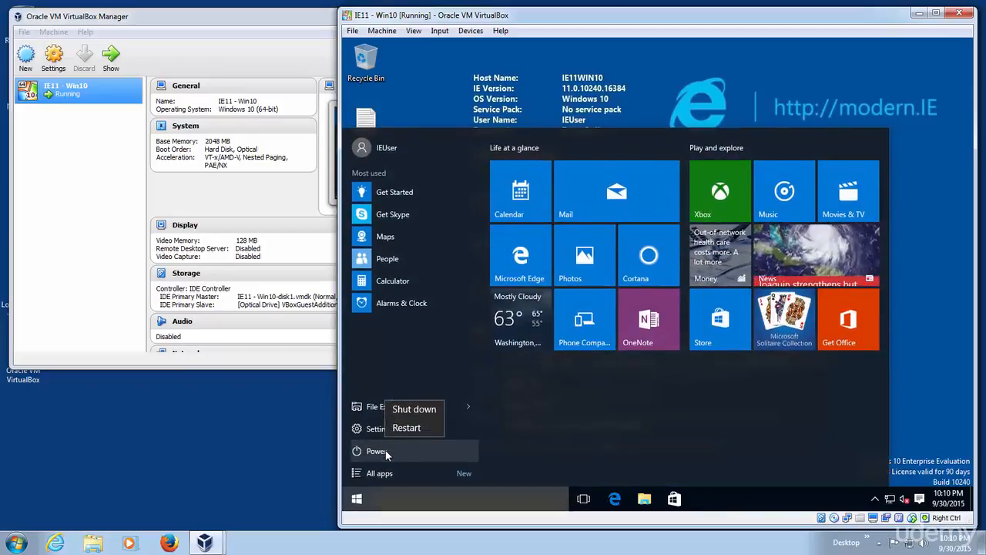
pyautogui.click(418, 409)
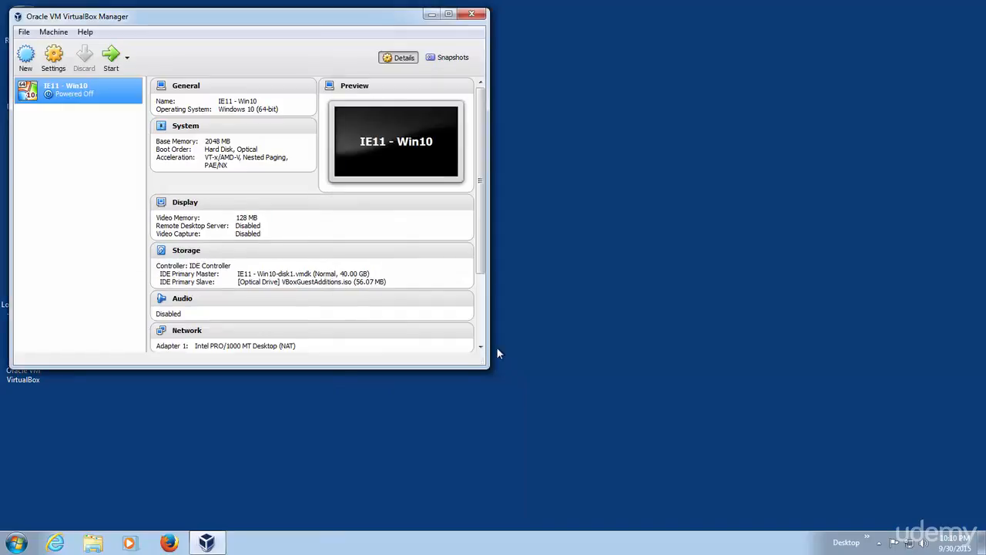
# Open the powered-off IE11 - Win10 machine's settings and examine the System, Storage, Audio and USB options.
pyautogui.click(53, 58)
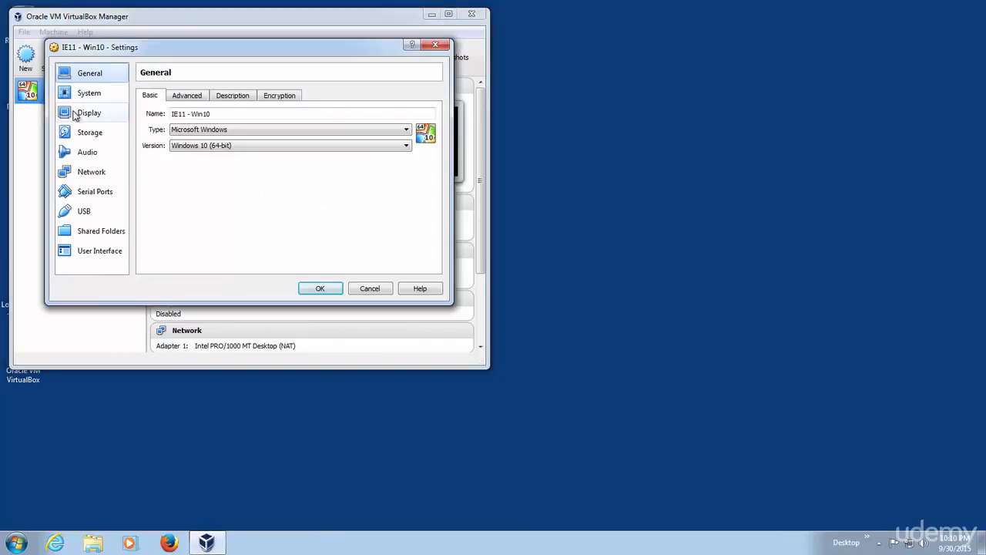
pyautogui.click(88, 133)
pyautogui.click(88, 93)
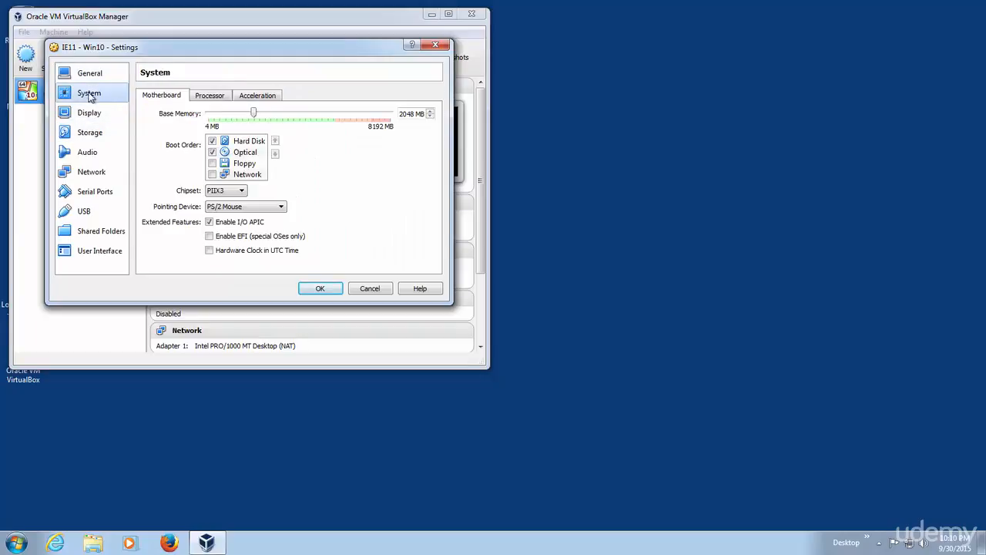
pyautogui.click(203, 97)
pyautogui.click(244, 97)
pyautogui.click(209, 99)
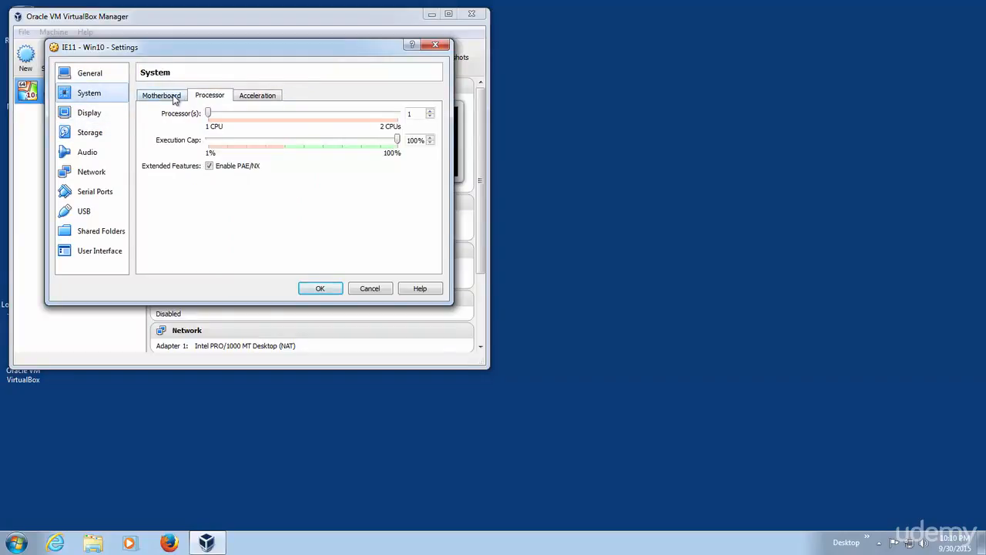
pyautogui.click(157, 96)
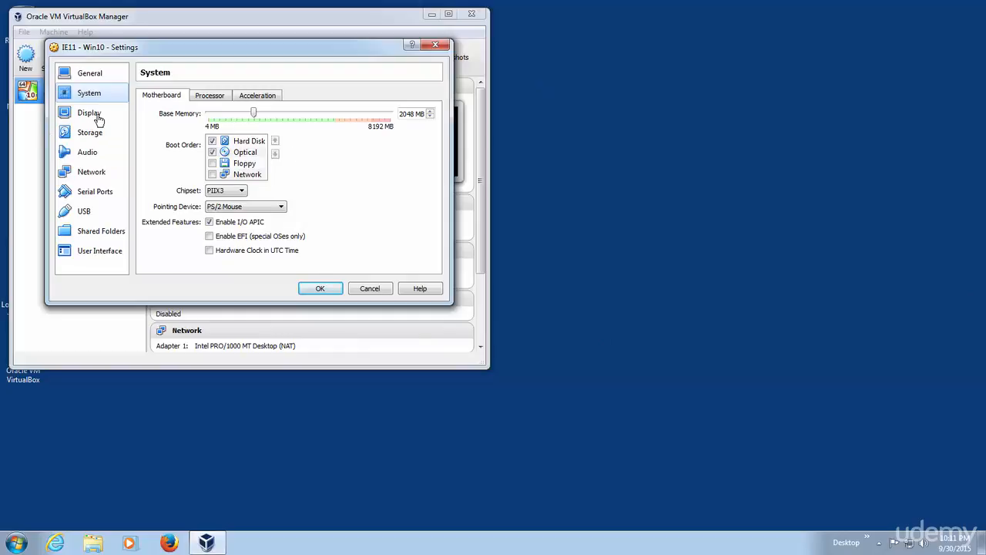
pyautogui.click(81, 134)
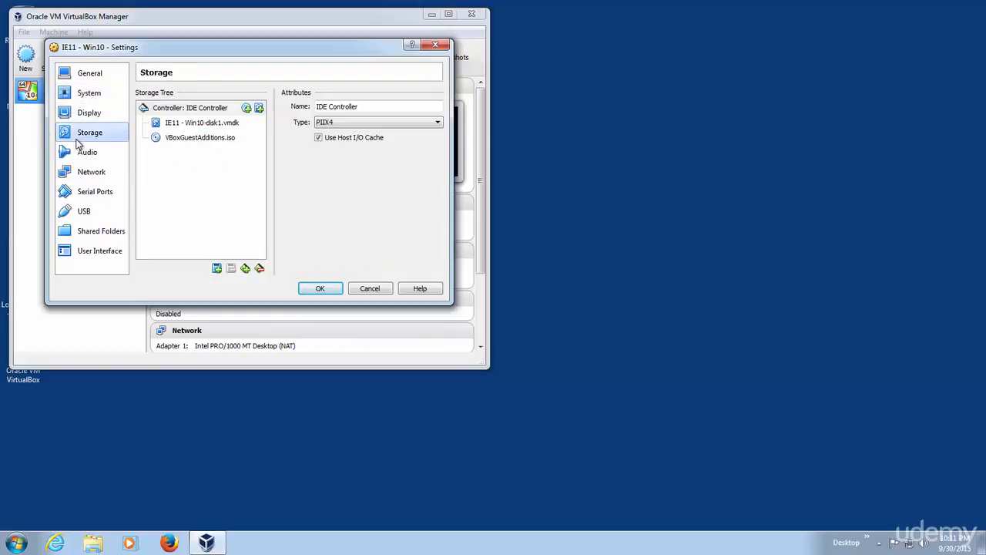
pyautogui.click(88, 151)
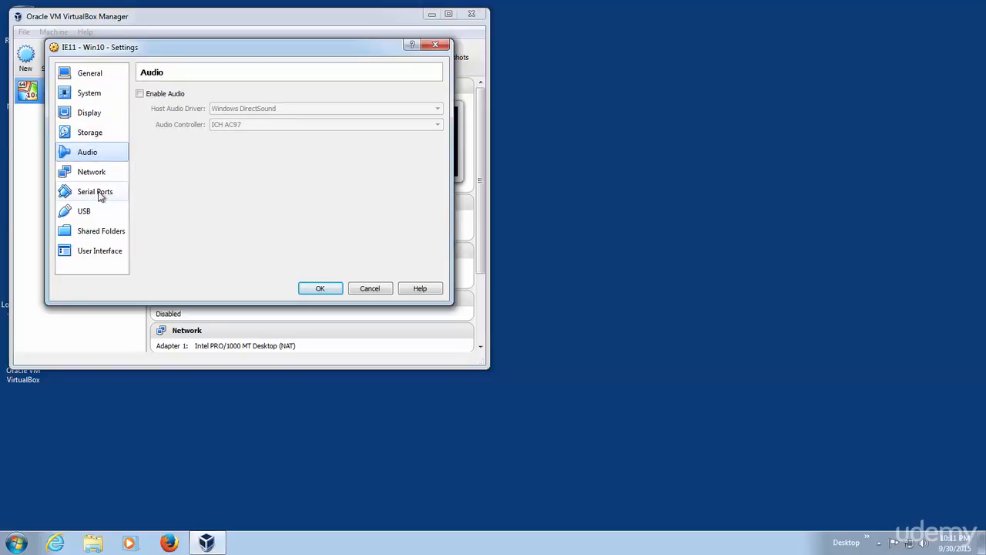
pyautogui.click(87, 214)
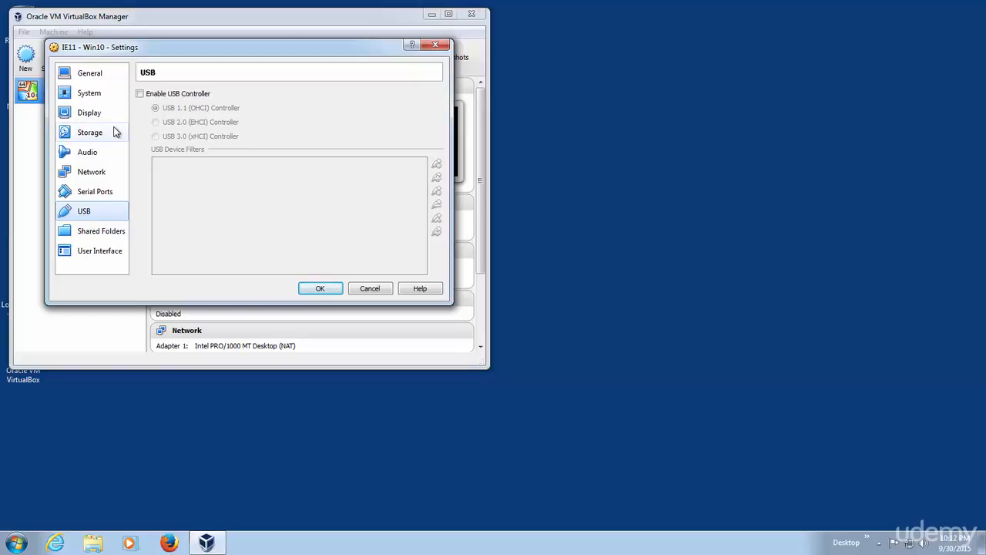
# Enable audio for the machine, using the Windows DirectSound host driver and the ICH AC97 controller.
pyautogui.click(106, 153)
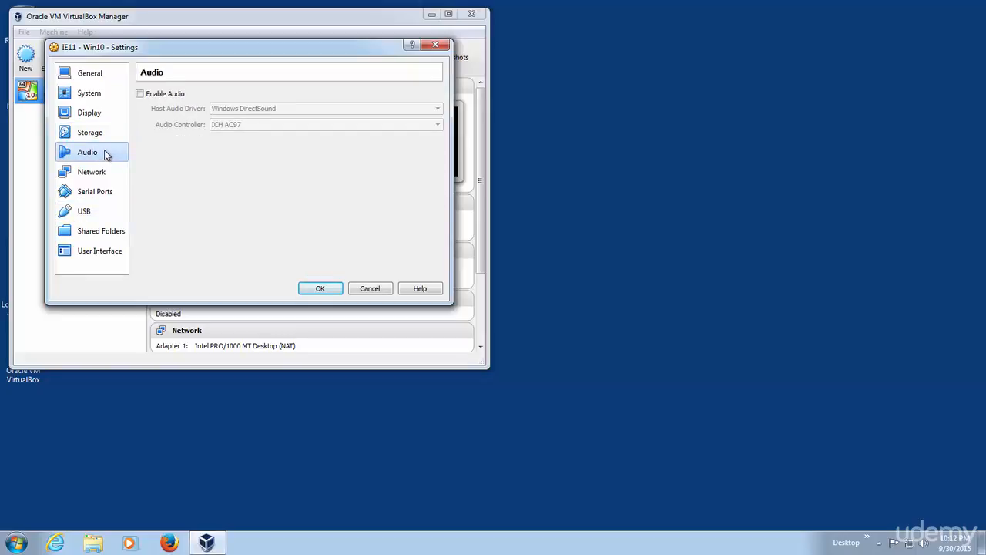
pyautogui.click(140, 94)
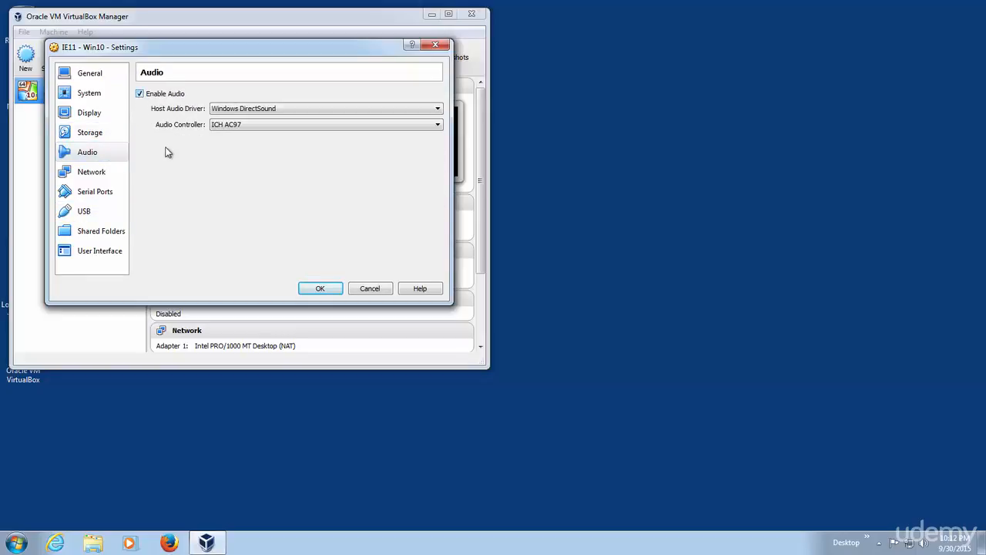
pyautogui.click(257, 109)
pyautogui.click(257, 110)
pyautogui.click(238, 126)
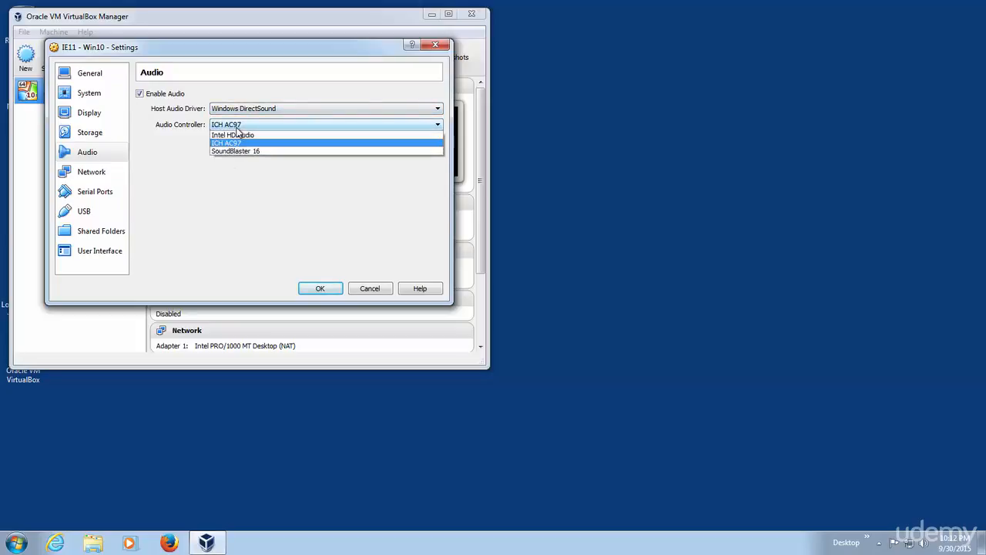
pyautogui.click(239, 133)
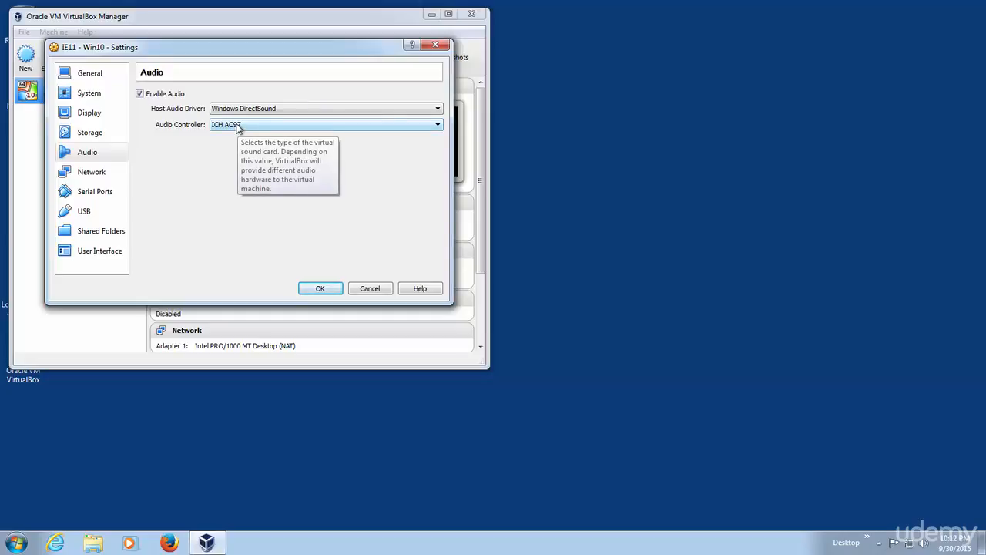
pyautogui.click(237, 126)
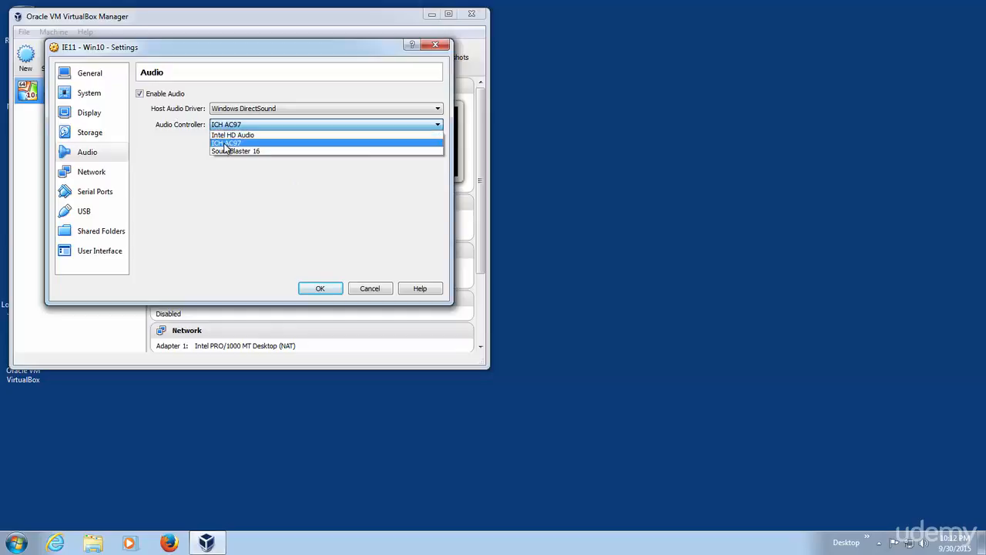
pyautogui.click(227, 143)
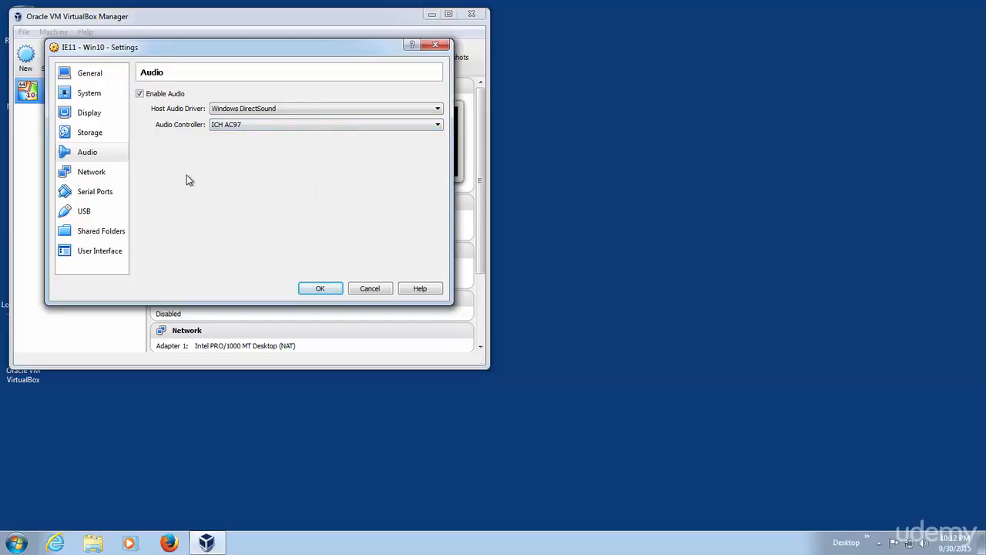
# Enable the machine's USB controller with the USB 1.1 (OHCI) option.
pyautogui.click(117, 213)
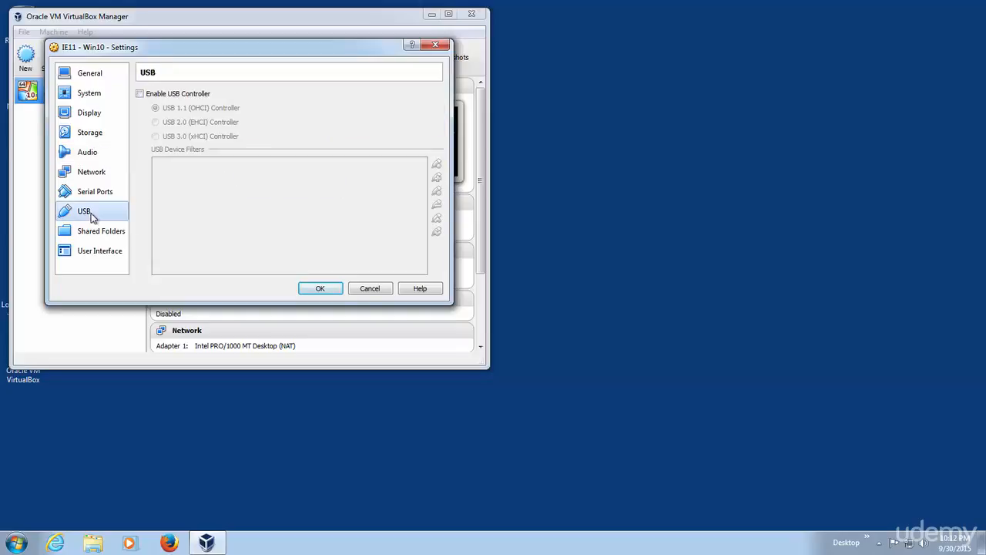
pyautogui.click(140, 93)
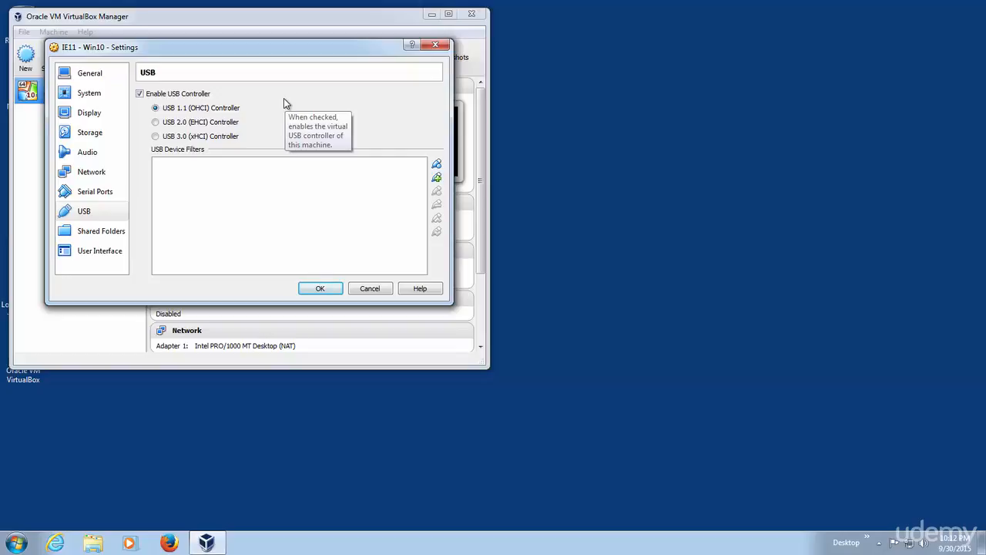
# Try setting up a new shared folder that points to the host user's home directory, and cancel the share without adding it.
pyautogui.click(97, 233)
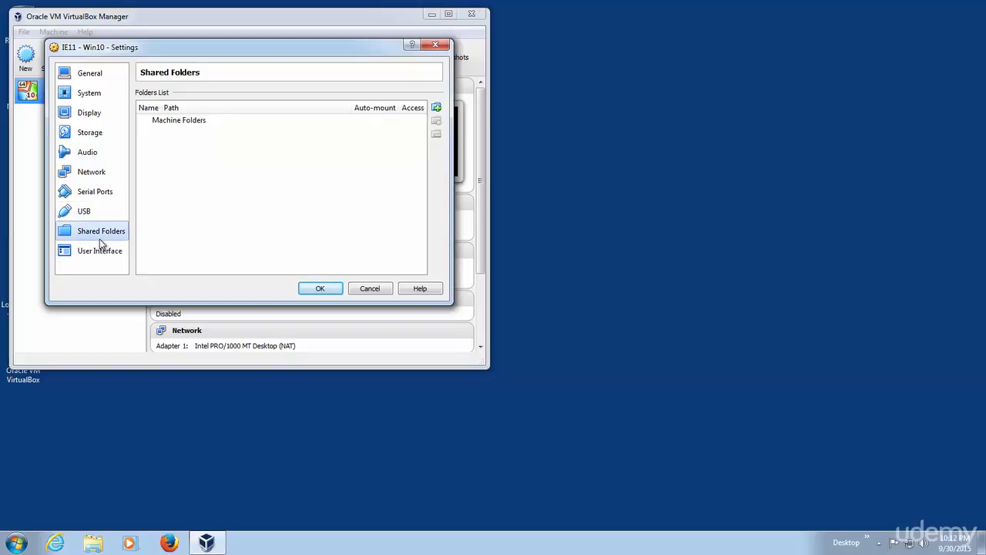
pyautogui.click(436, 107)
pyautogui.click(327, 135)
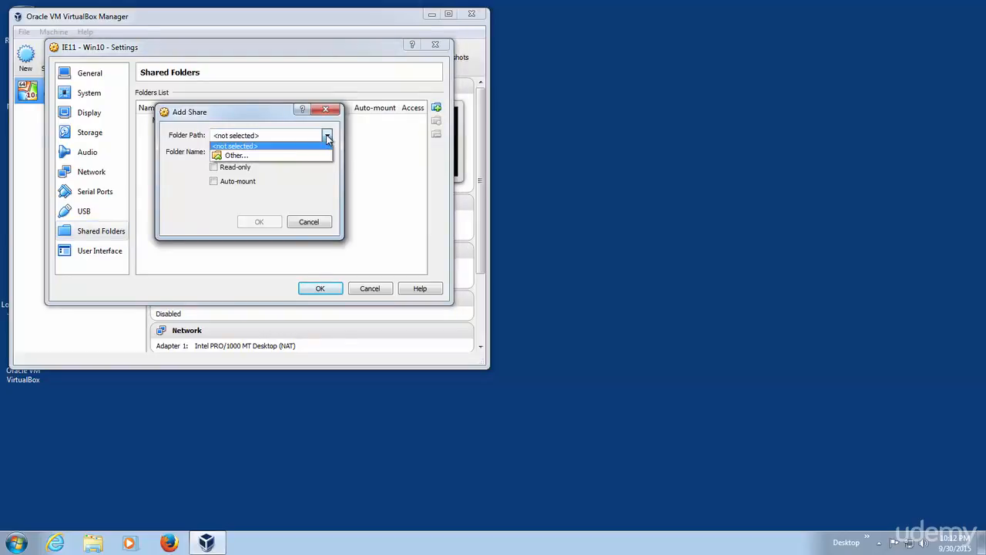
pyautogui.click(282, 156)
pyautogui.doubleClick(436, 251)
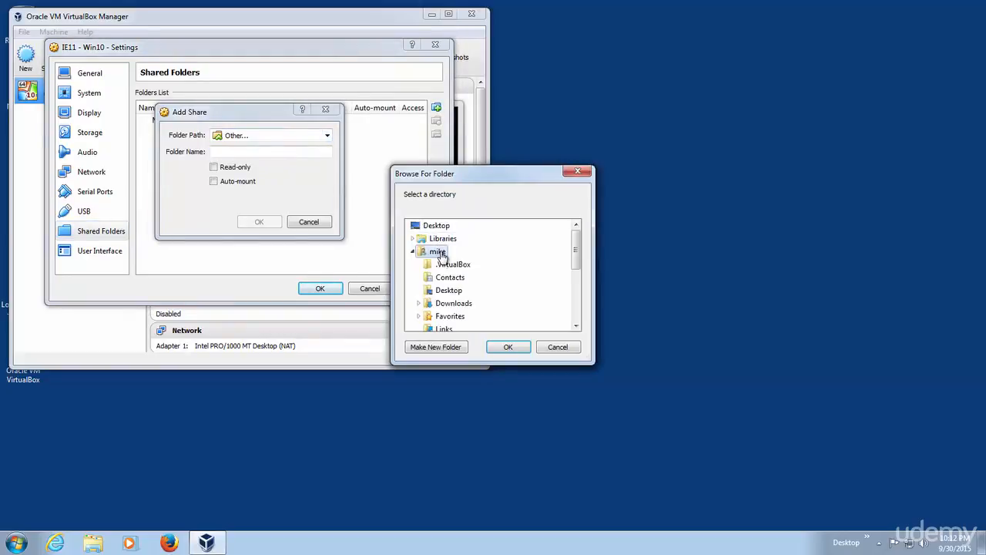
pyautogui.click(508, 347)
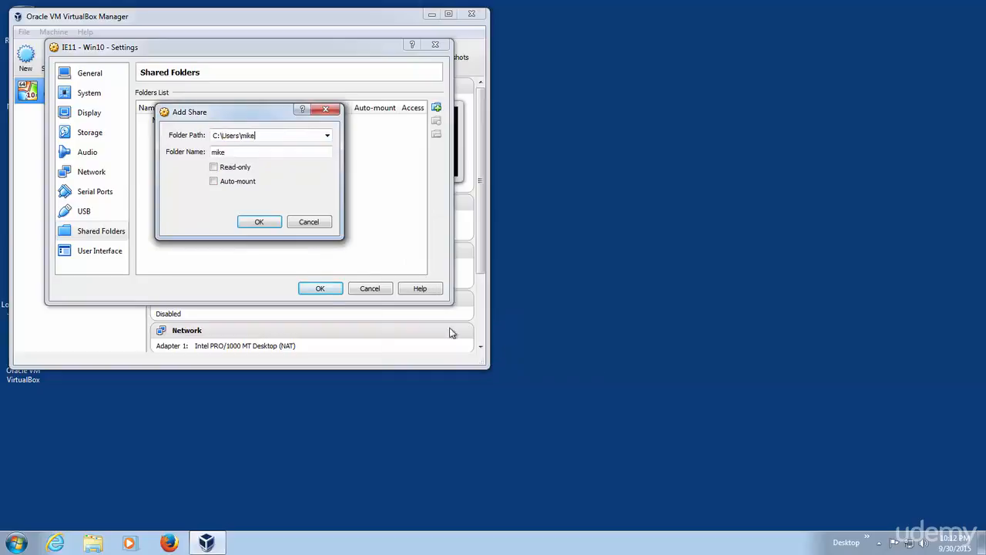
pyautogui.click(309, 222)
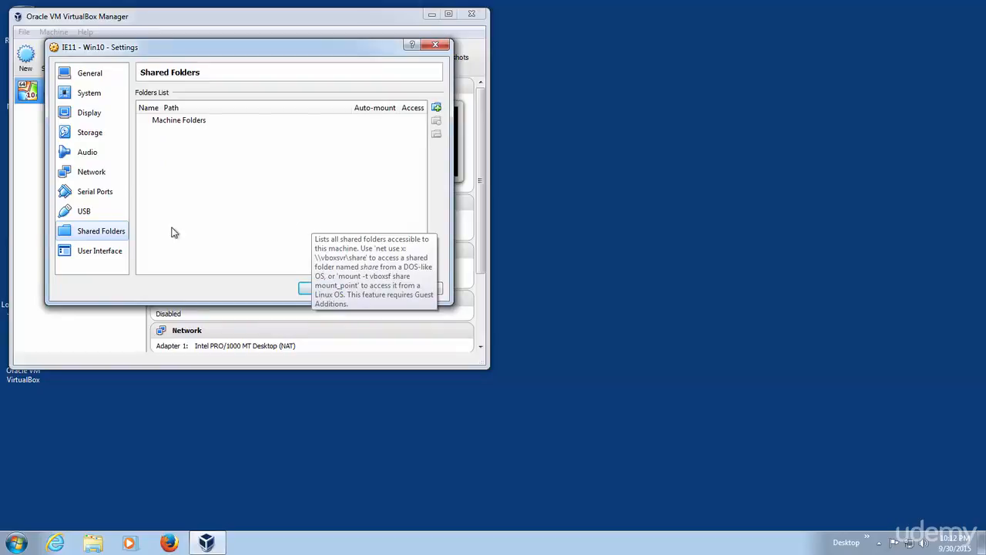
# Review the machine's USB, Serial Ports, Network, Audio and Storage options.
pyautogui.click(87, 212)
pyautogui.click(100, 197)
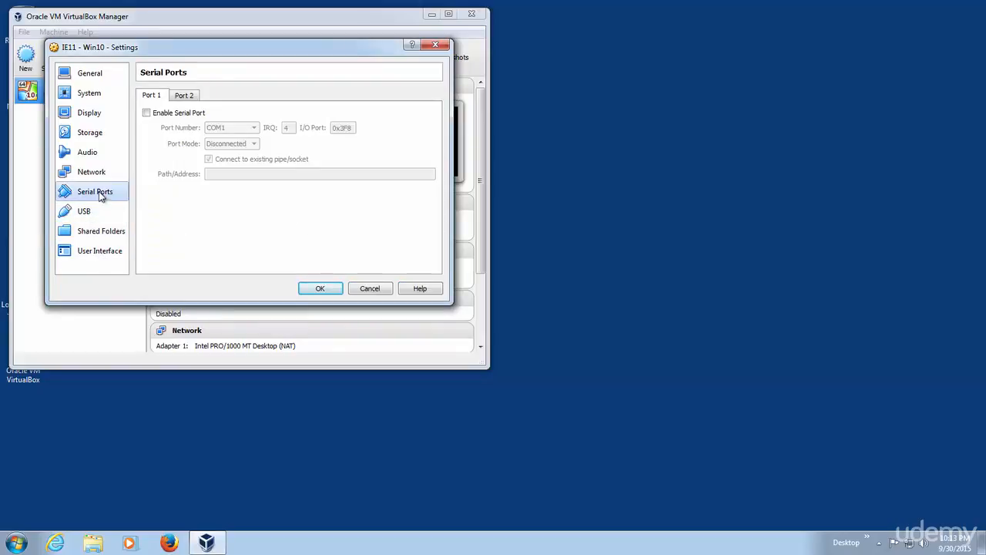
pyautogui.click(101, 176)
pyautogui.click(99, 154)
pyautogui.click(91, 132)
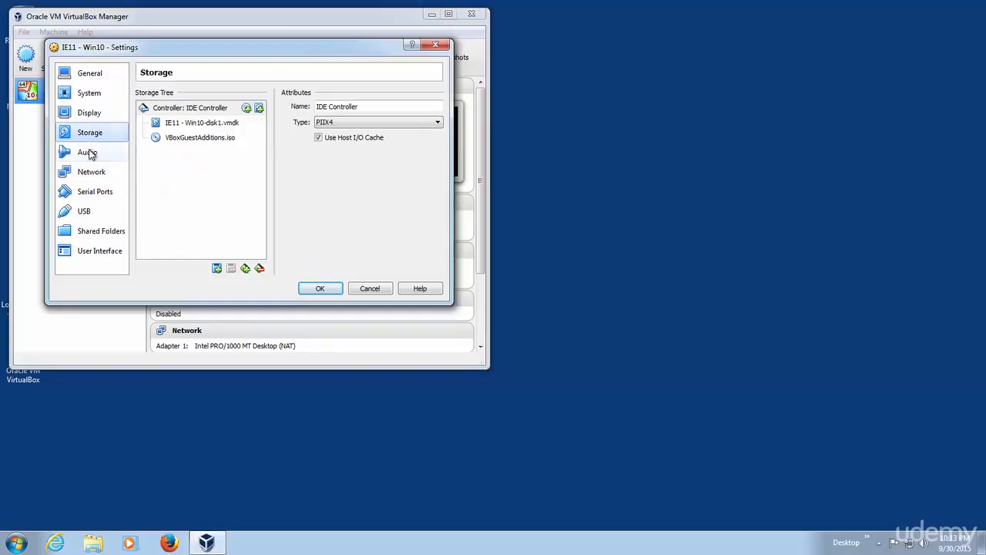
pyautogui.click(92, 156)
# Try the USB 3.0 (xHCI) controller, switch back to USB 1.1 (OHCI), and return to the audio options.
pyautogui.click(87, 213)
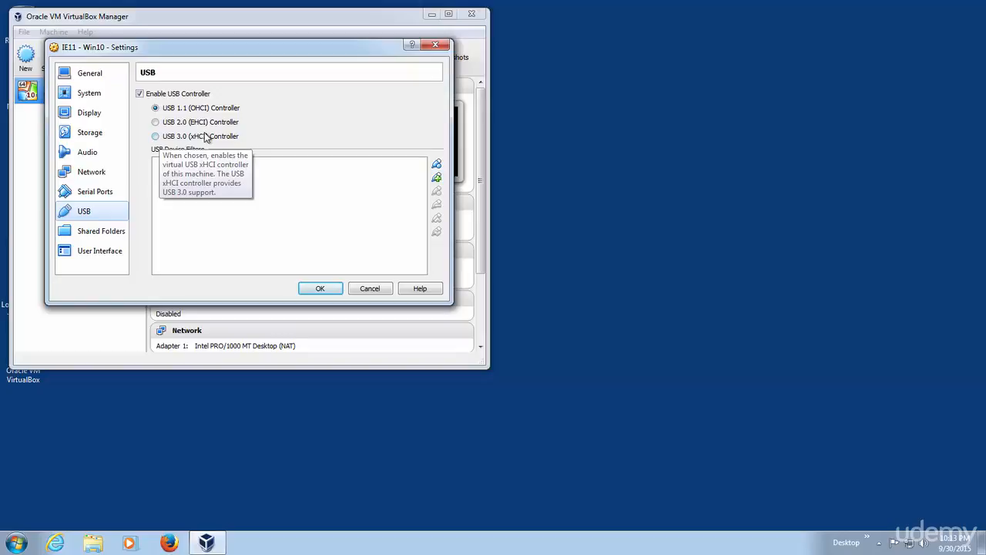
pyautogui.click(160, 138)
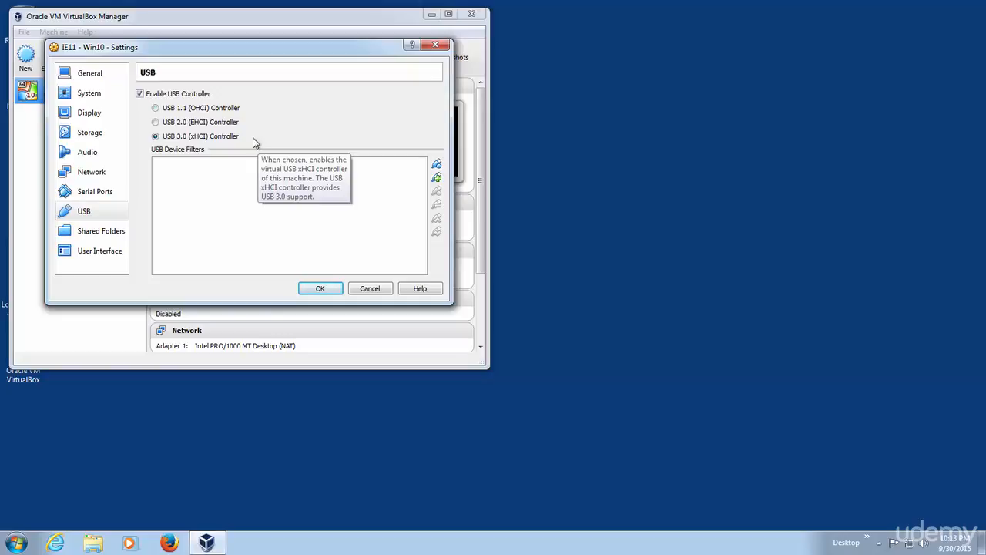
pyautogui.click(154, 109)
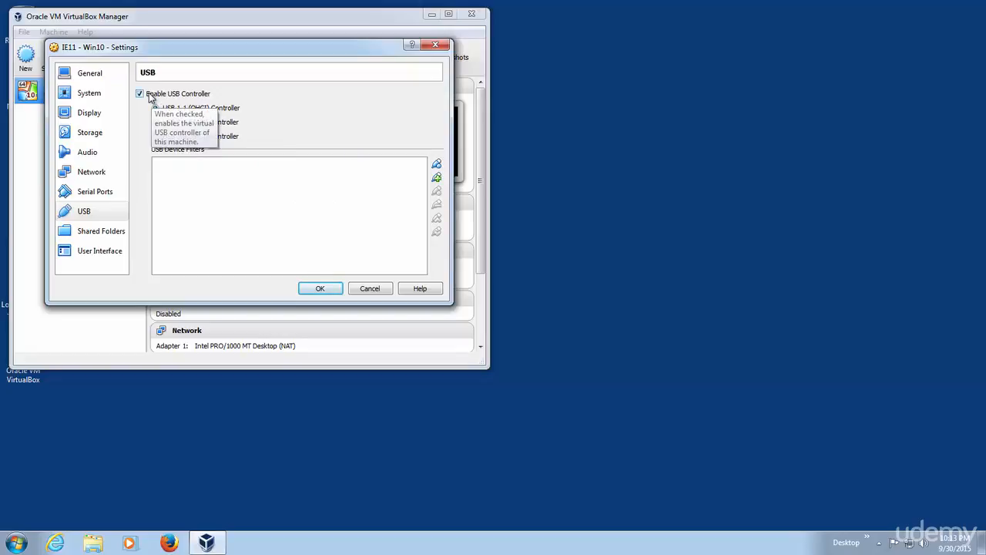
pyautogui.click(89, 151)
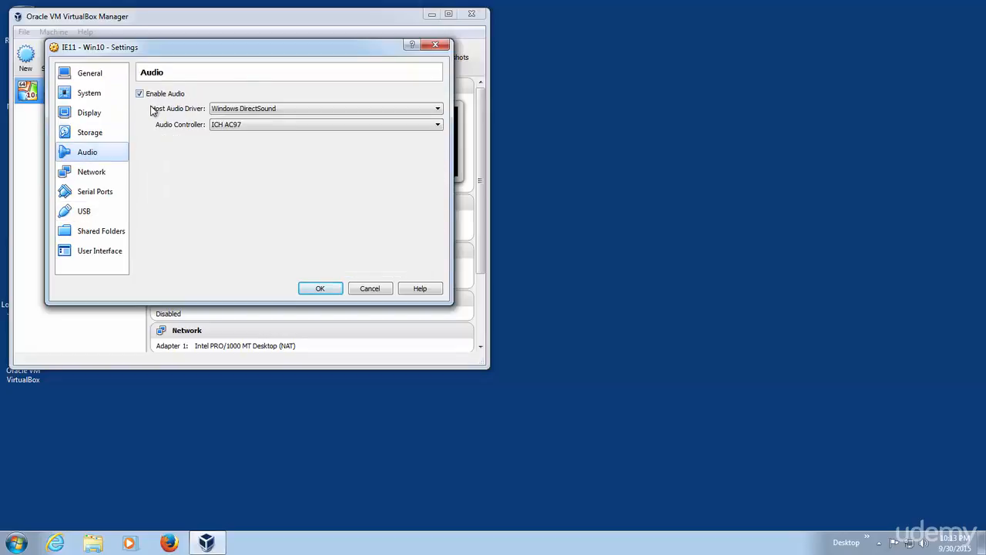